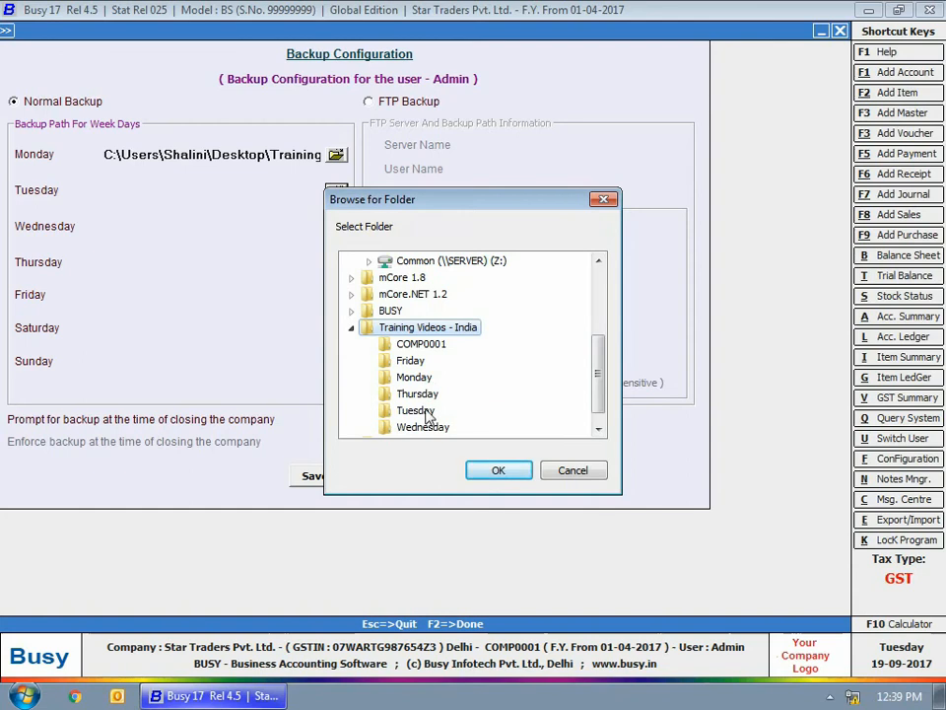
# - Point the Tuesday and Friday backup paths to the Tuesday and Friday folders under Training Videos - India
pyautogui.click(498, 470)
pyautogui.click(158, 286)
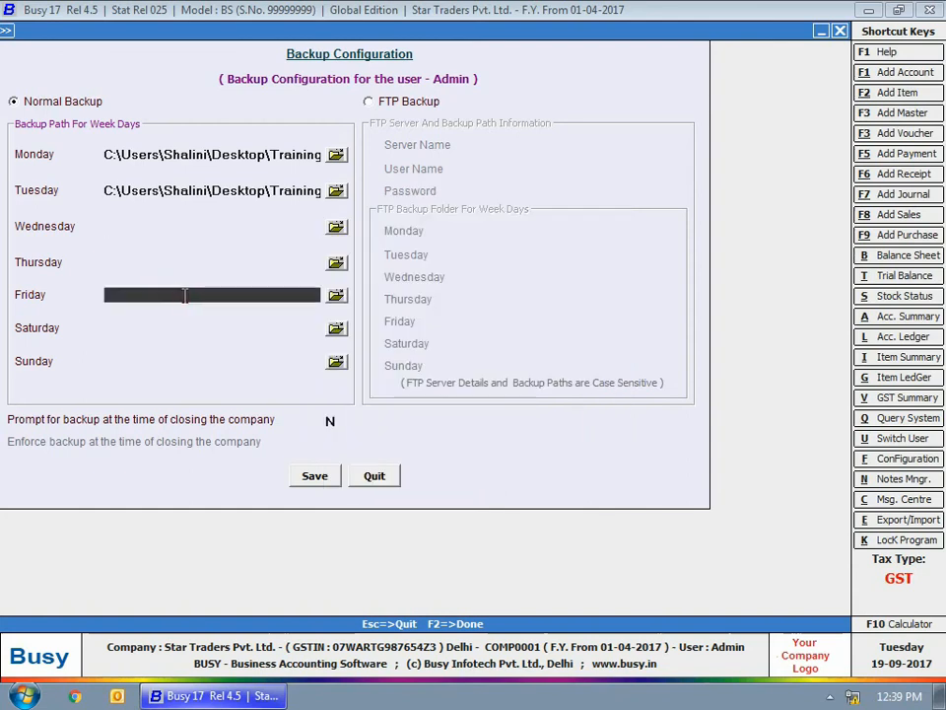
pyautogui.click(337, 295)
pyautogui.click(472, 422)
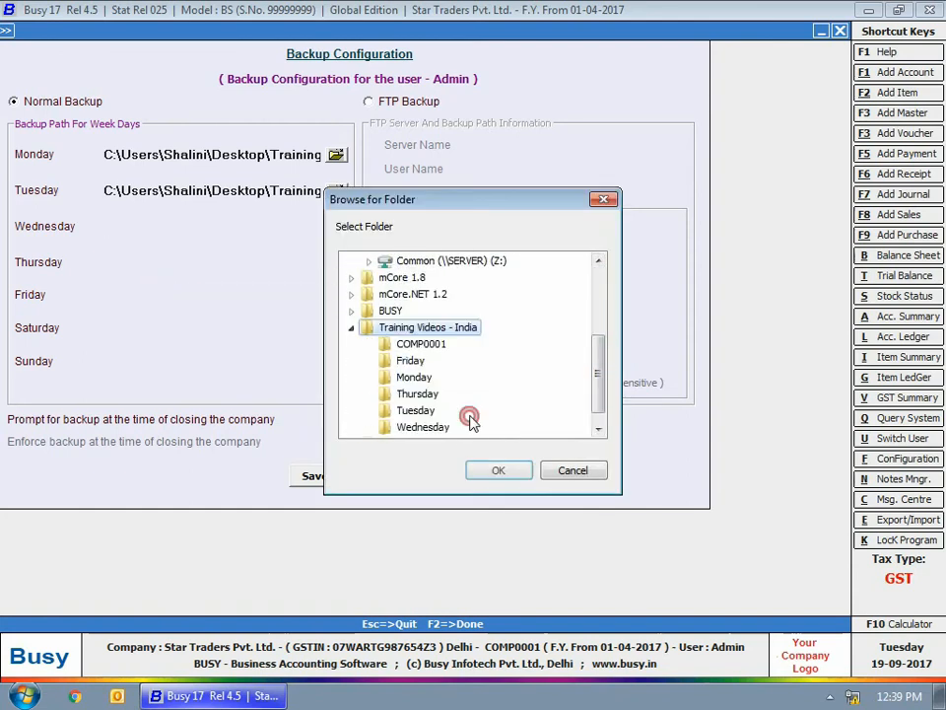
pyautogui.scroll(-1, 594, 381)
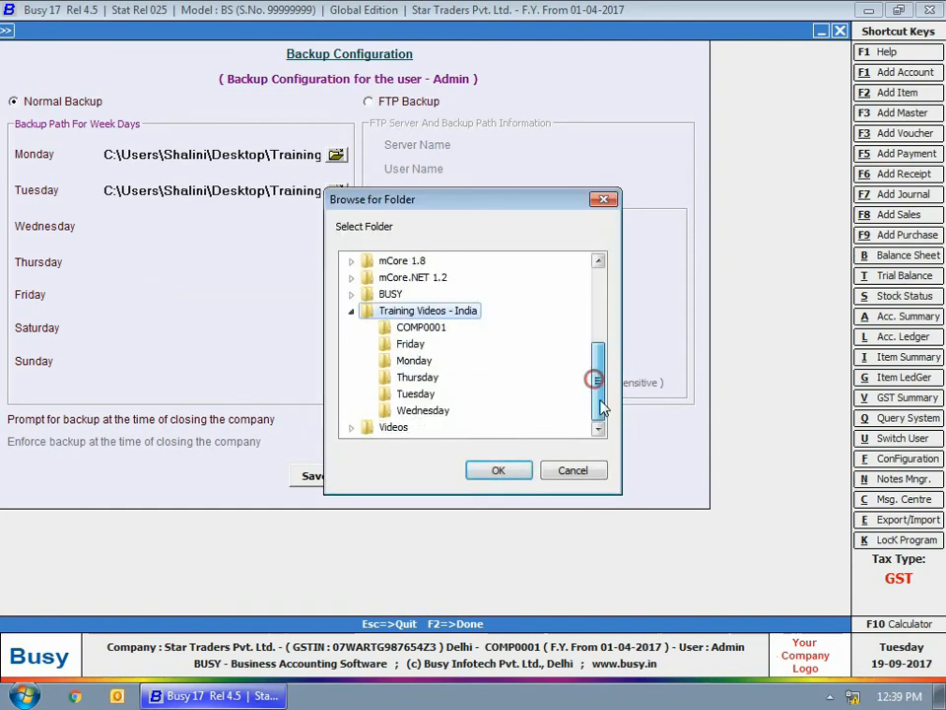
pyautogui.click(408, 344)
pyautogui.click(493, 470)
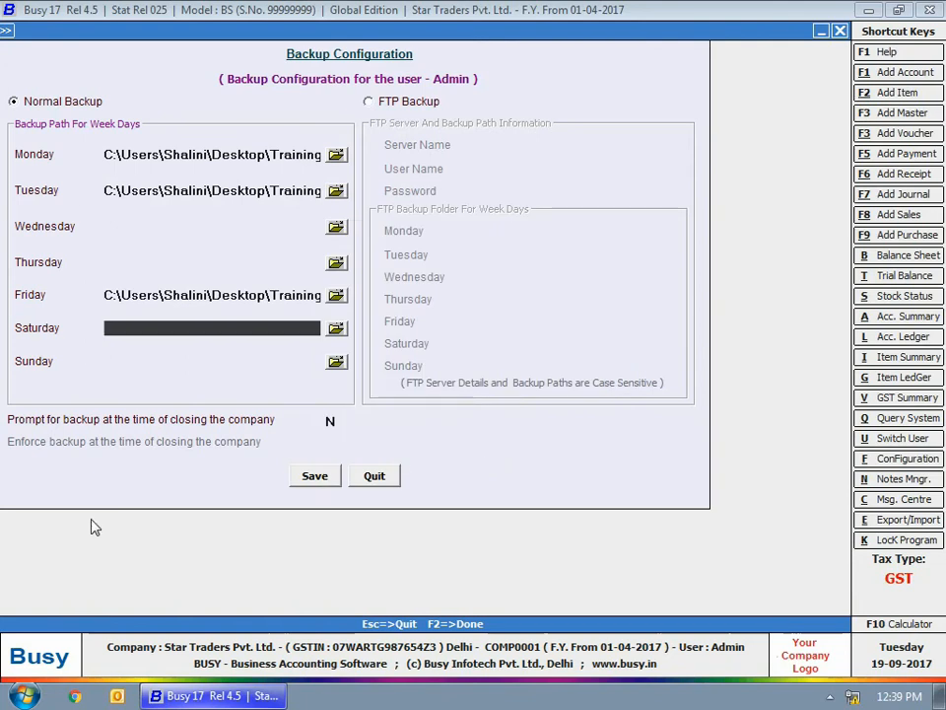
# - Stay on Normal Backup, set 'Prompt for backup at closing' to Y and leave 'Enforce backup' as N
pyautogui.click(390, 101)
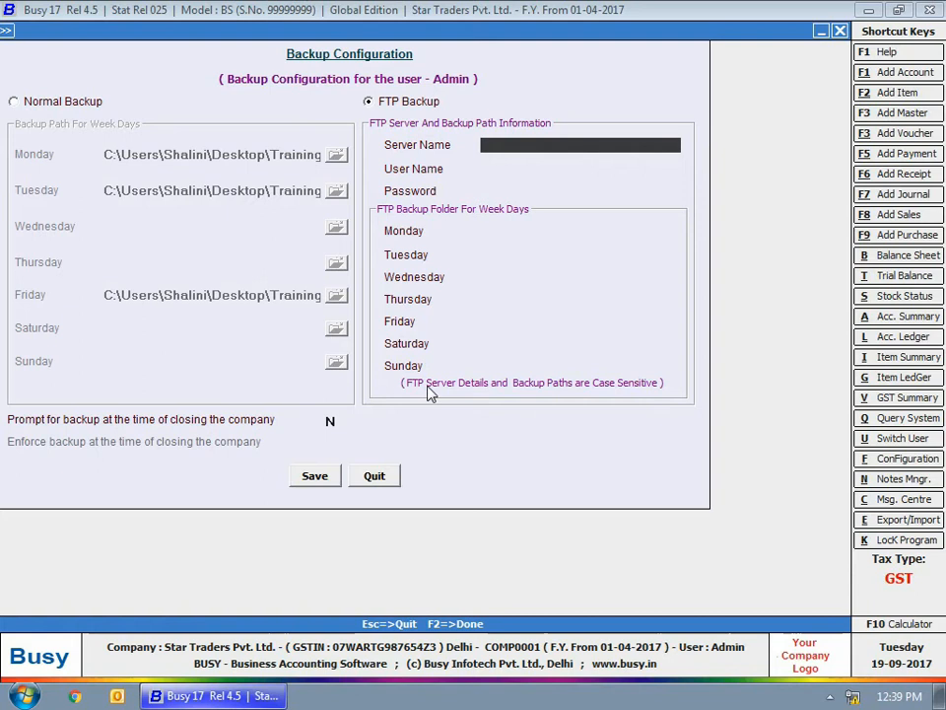
pyautogui.click(330, 421)
pyautogui.write('Y')
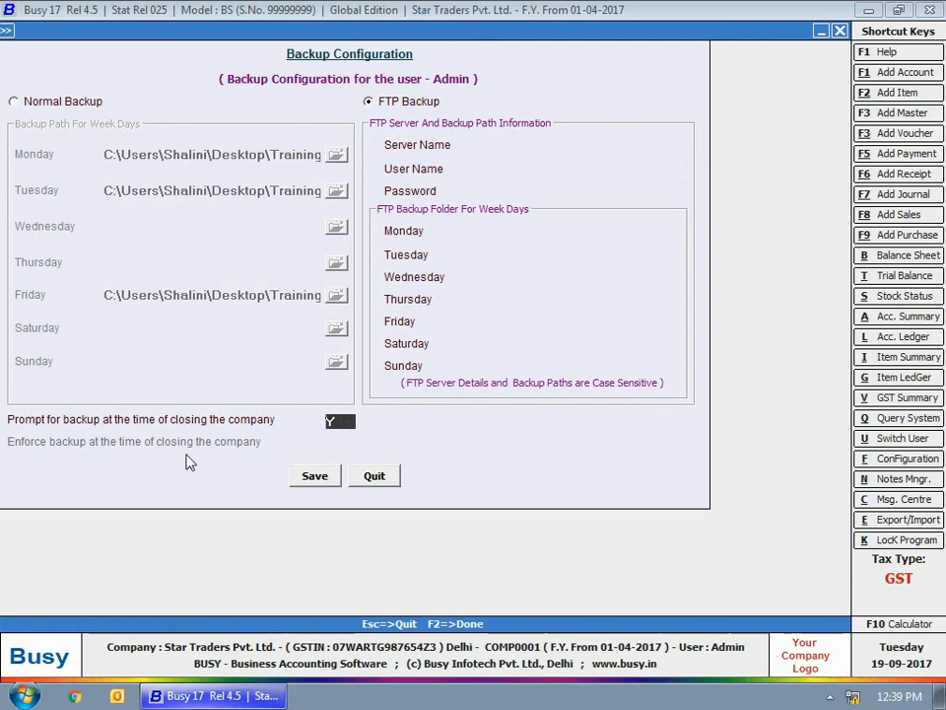
pyautogui.click(49, 102)
pyautogui.click(329, 420)
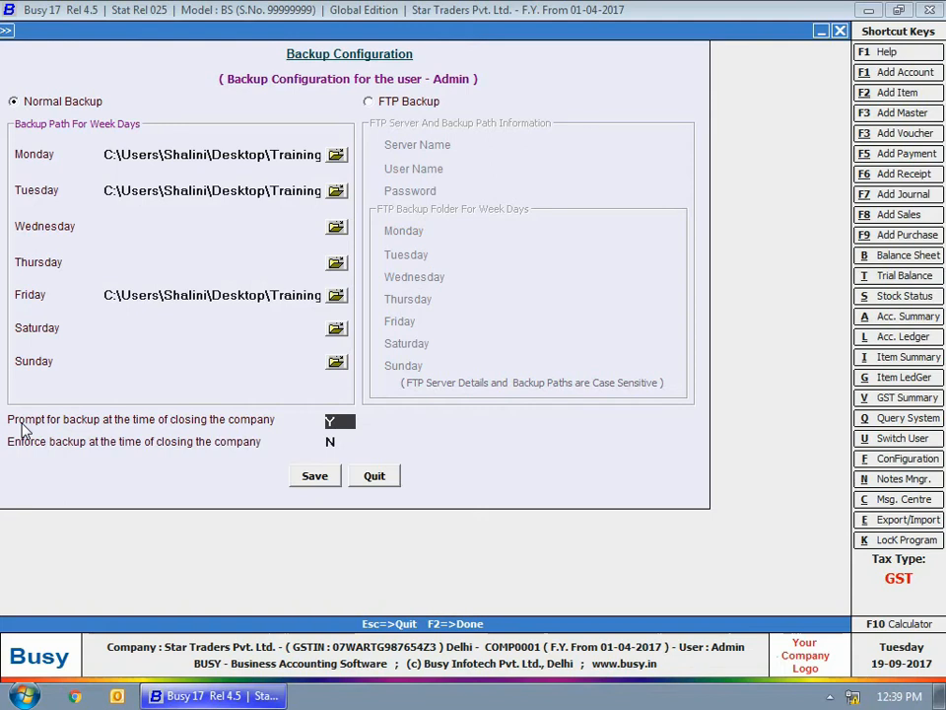
pyautogui.click(329, 444)
# - Save the backup configuration, close the company declining its backup prompt, then start Company > Backup Data
pyautogui.click(316, 476)
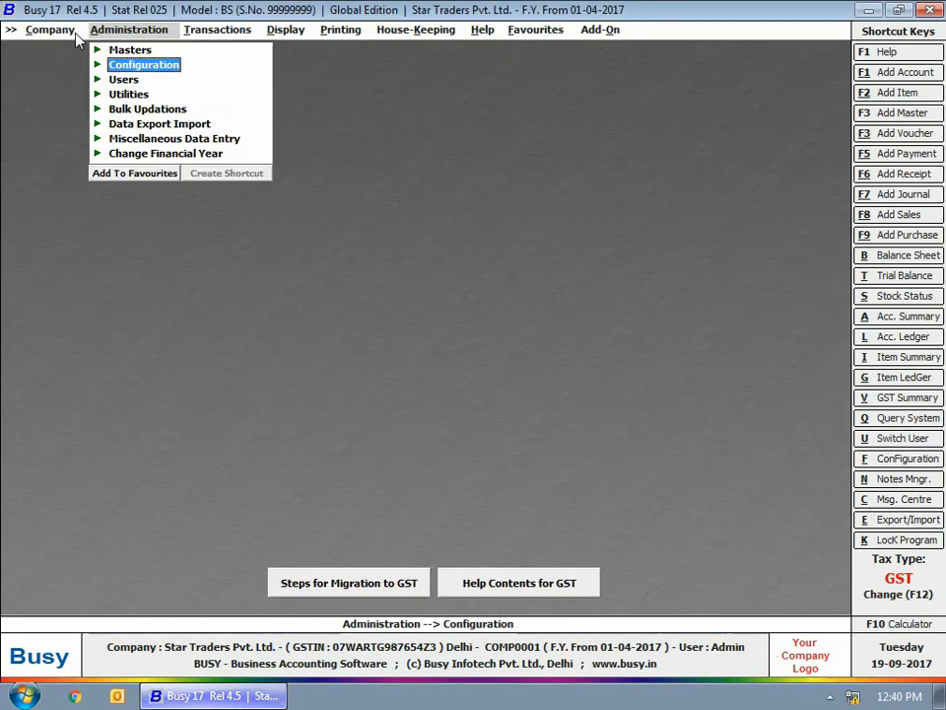
pyautogui.click(57, 26)
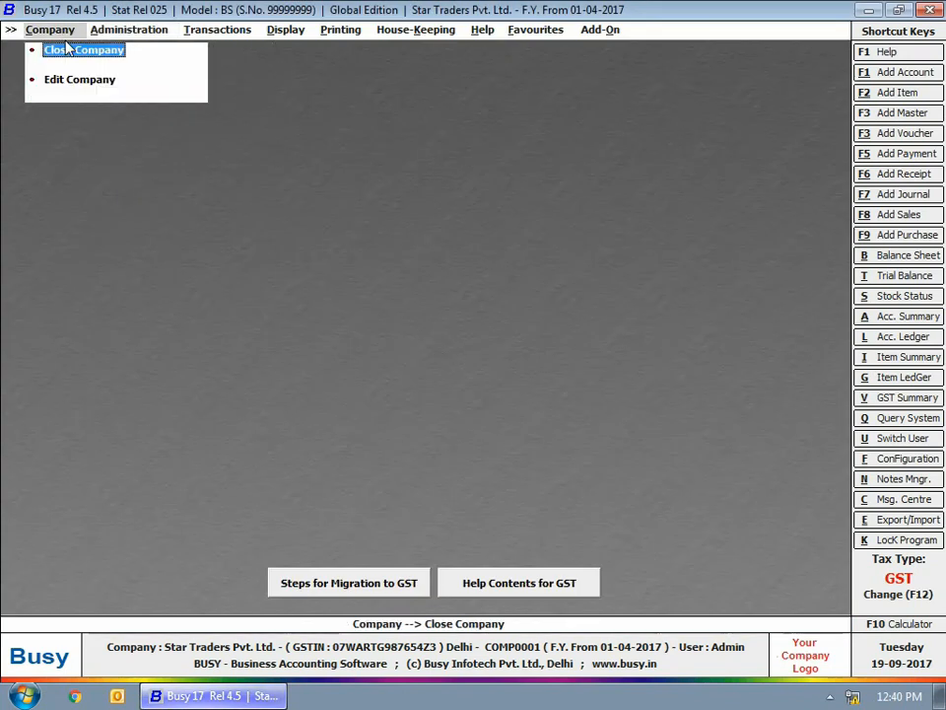
pyautogui.click(72, 53)
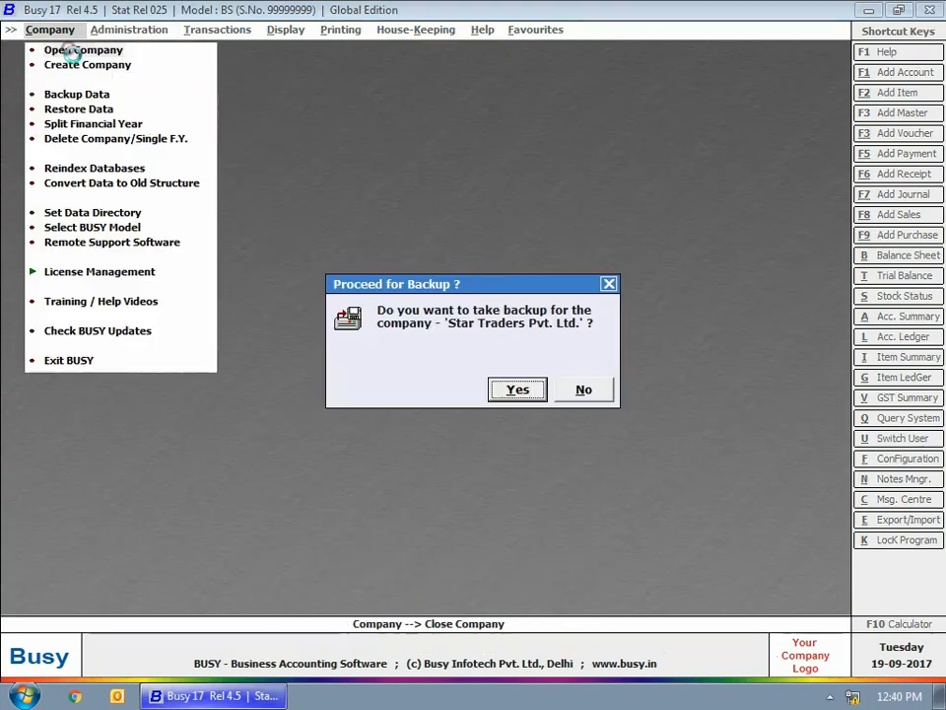
pyautogui.click(597, 393)
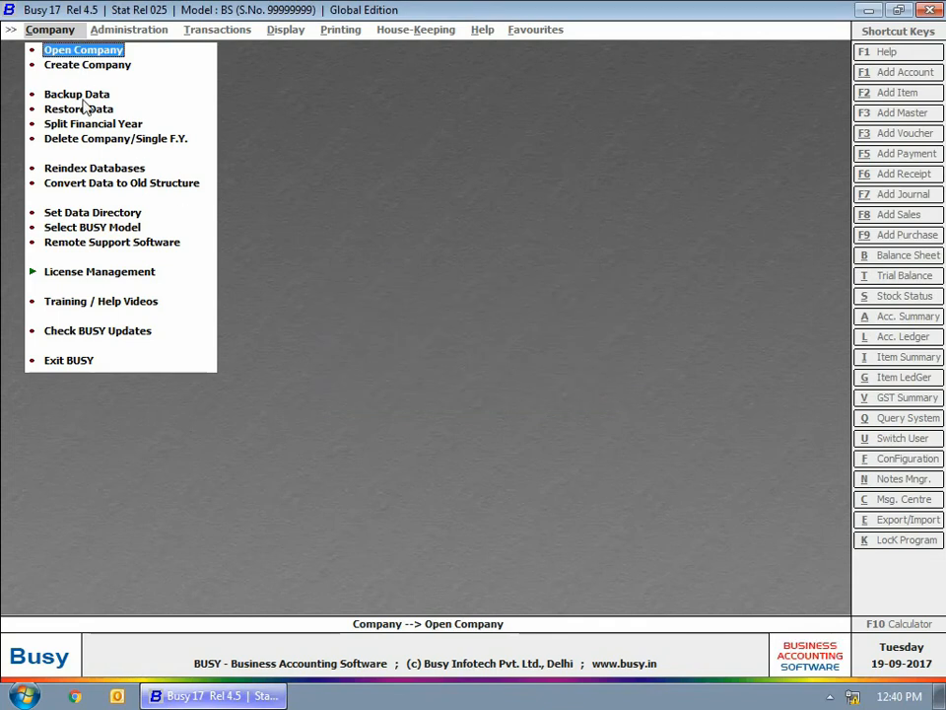
pyautogui.click(83, 97)
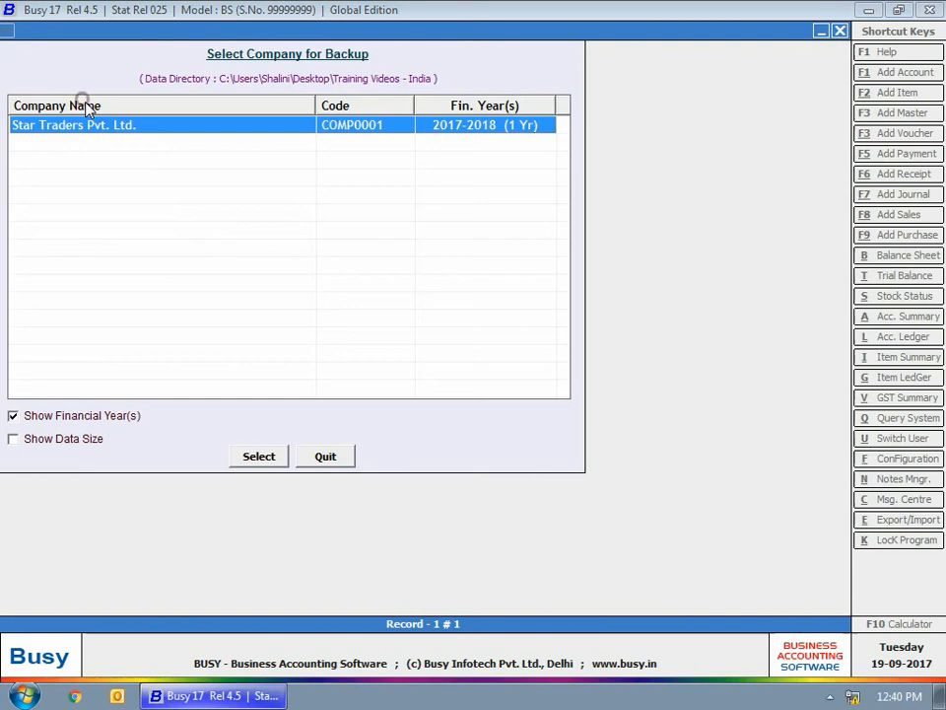
# - Select Star Traders Pvt. Ltd. for backup and log in with the Admin user and password
pyautogui.doubleClick(140, 128)
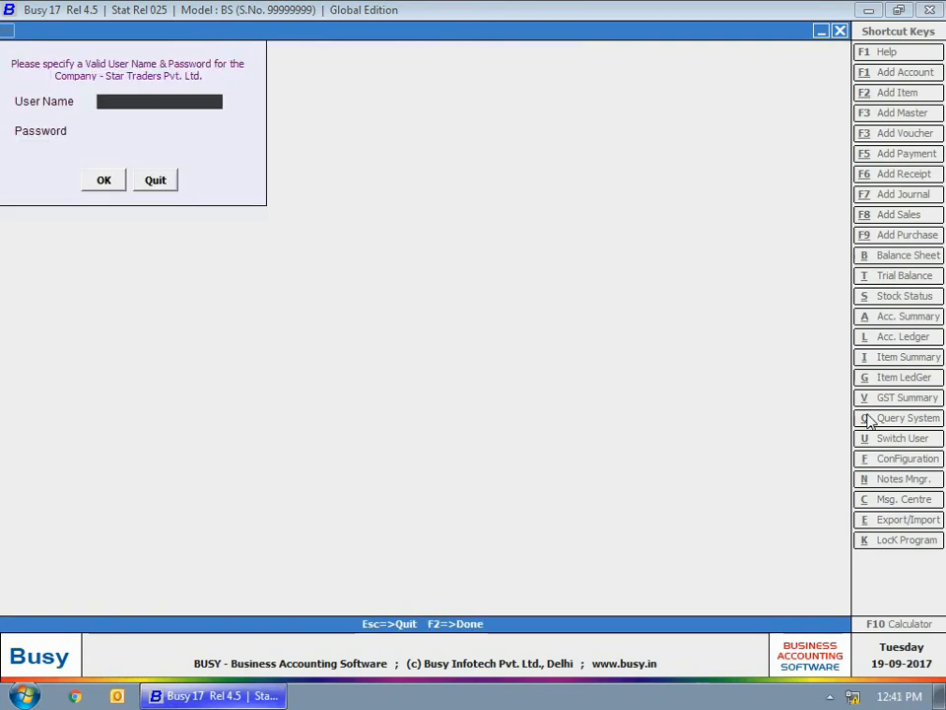
pyautogui.write('admin')
pyautogui.press('Return')
pyautogui.write('admin')
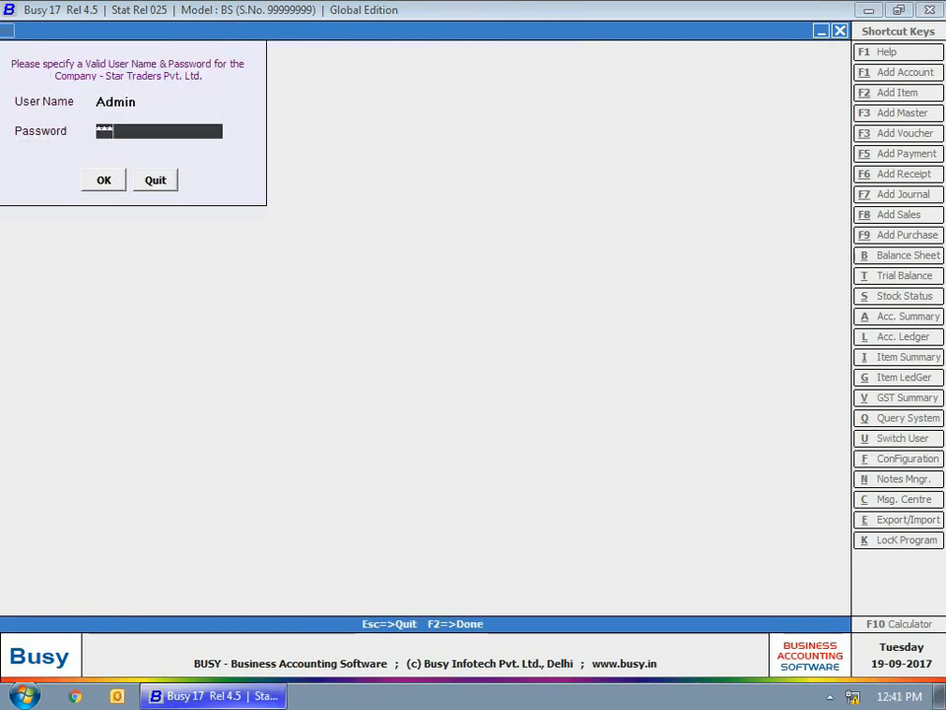
pyautogui.press('Return')
pyautogui.press('Return')
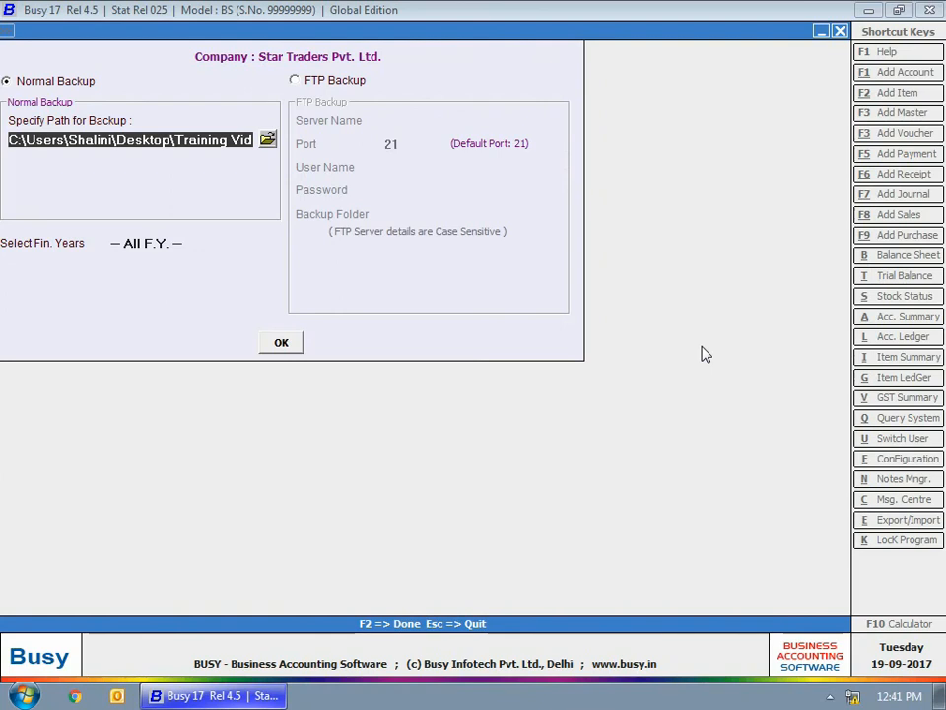
# - Back up all financial years to the Tuesday folder, dismiss the success message, and close the list
pyautogui.click(281, 345)
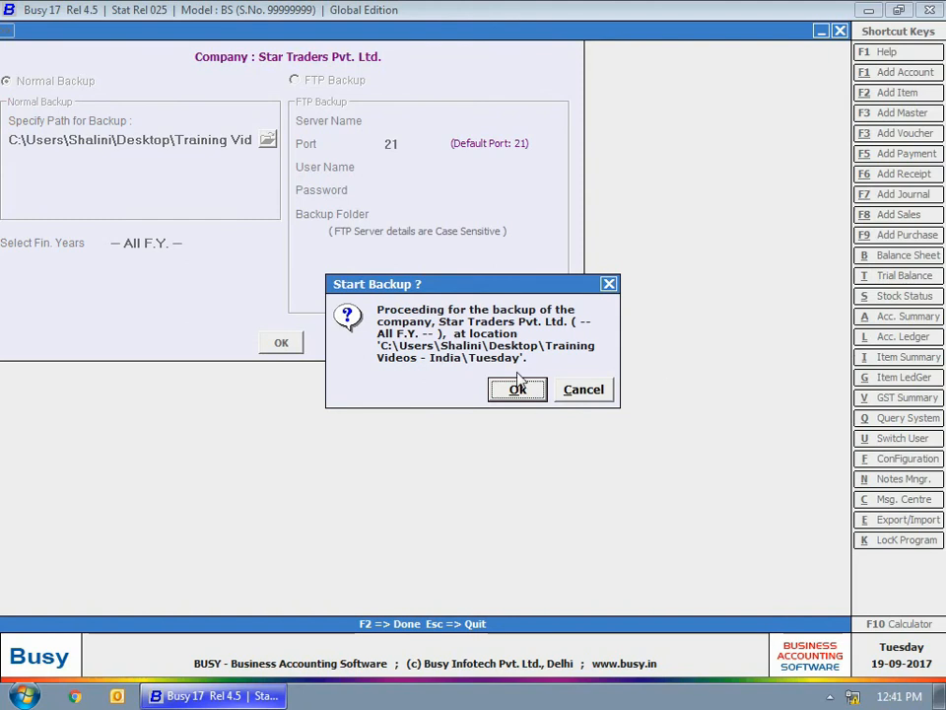
pyautogui.click(518, 389)
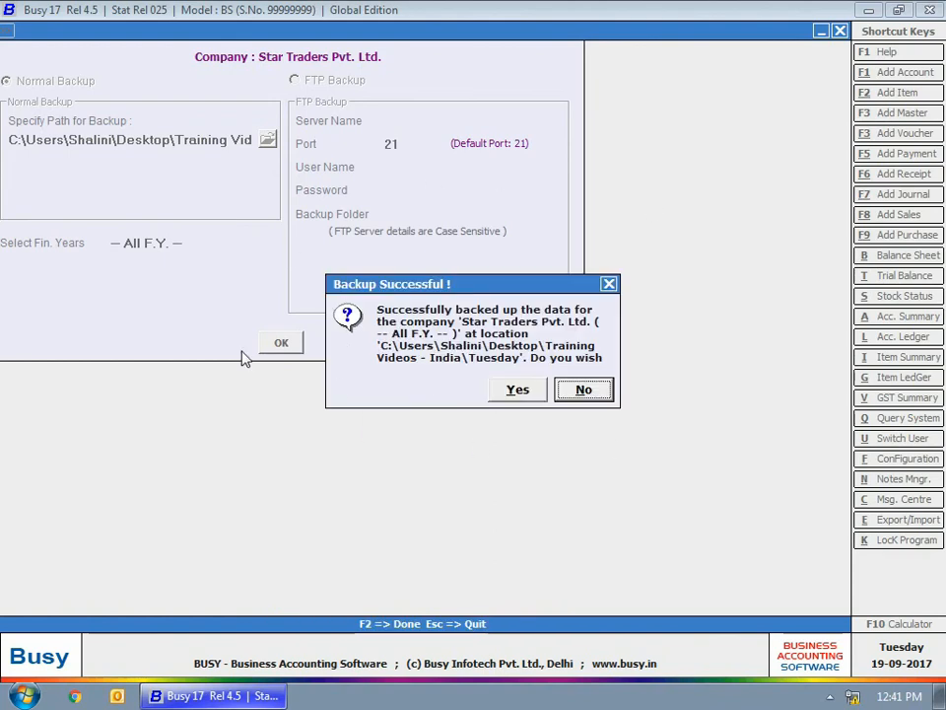
pyautogui.click(579, 389)
pyautogui.press('Escape')
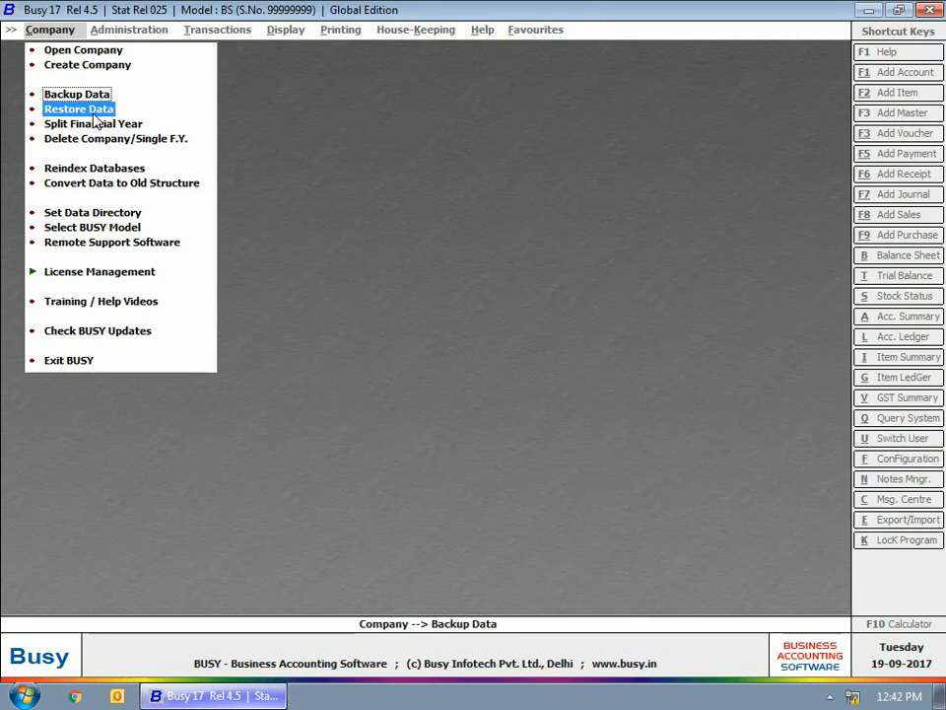
# - Open Restore Data and choose Training Videos - India as the restore folder
pyautogui.press('Down')
pyautogui.press('Return')
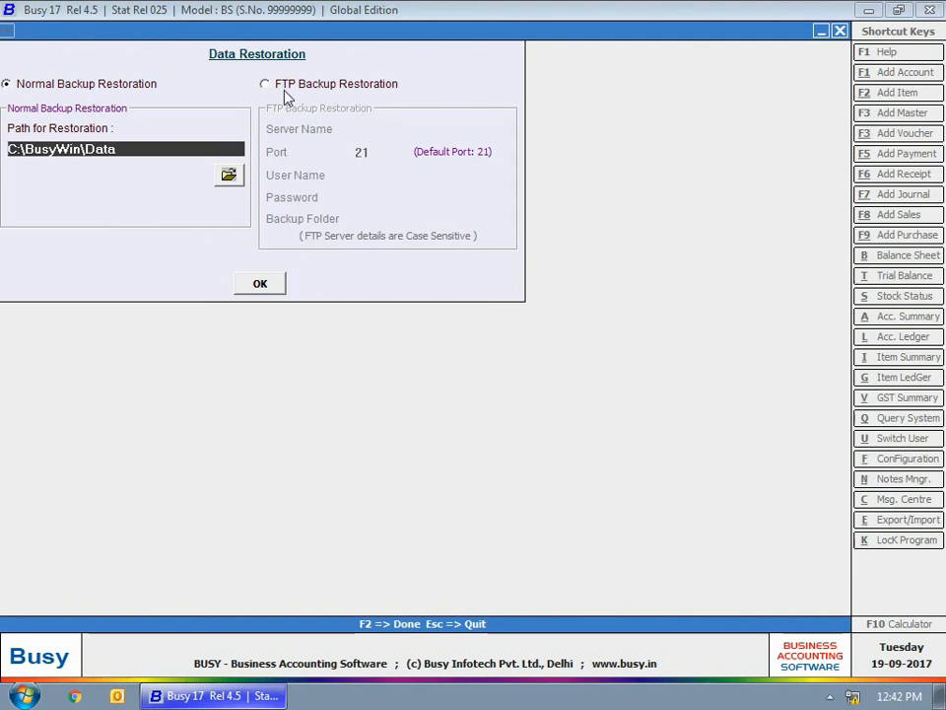
pyautogui.click(229, 176)
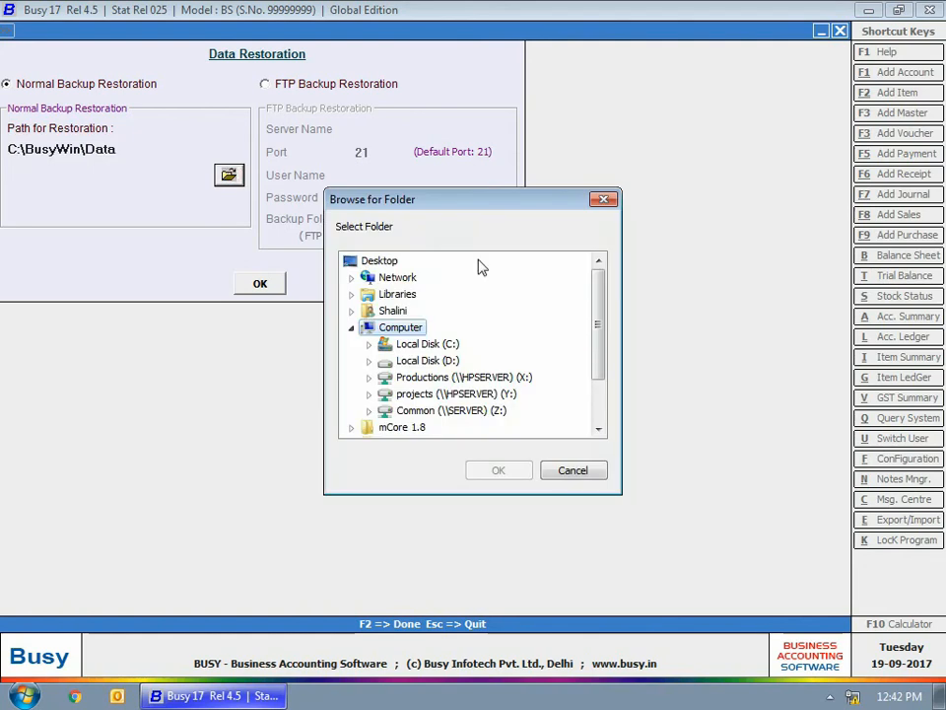
pyautogui.moveTo(597, 315); pyautogui.dragTo(457, 439)
pyautogui.doubleClick(447, 410)
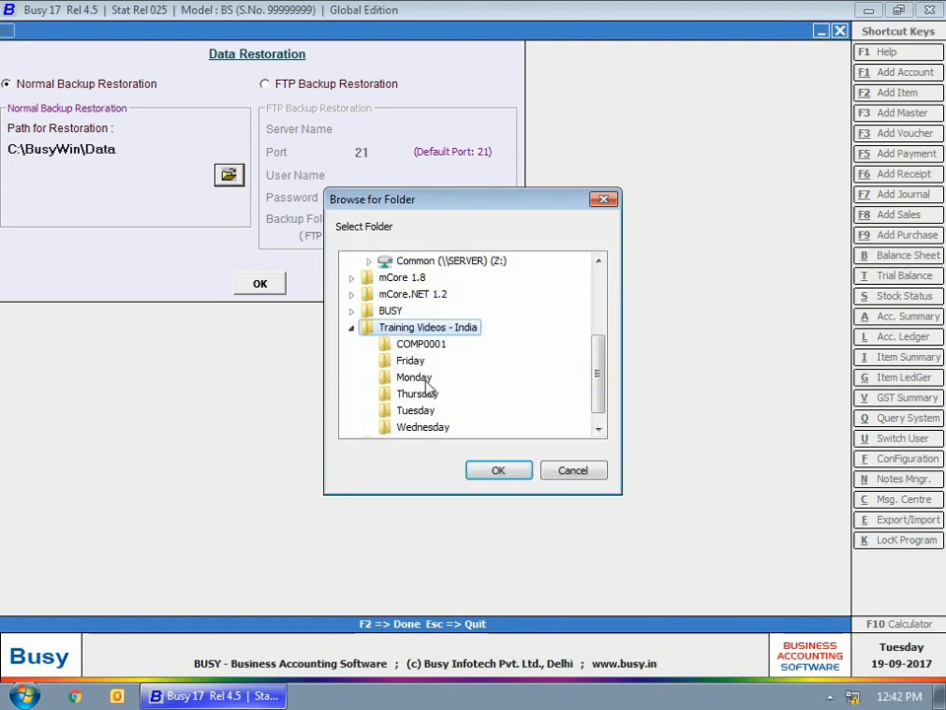
pyautogui.click(499, 470)
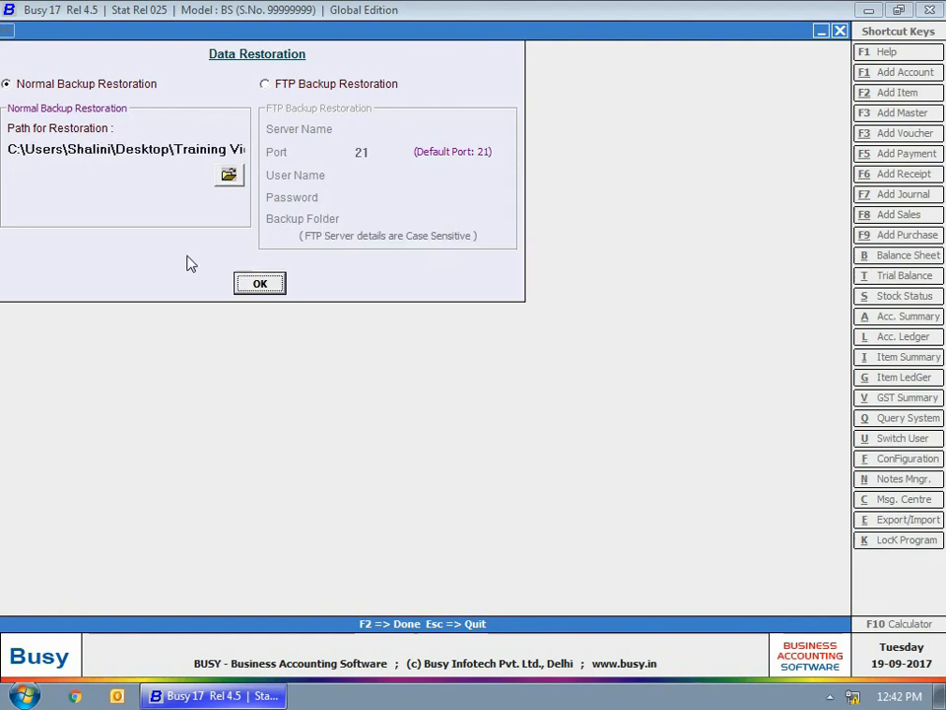
# - Restore the Tuesday backup as a separate company without overwriting, acknowledge success, and close the window
pyautogui.click(258, 283)
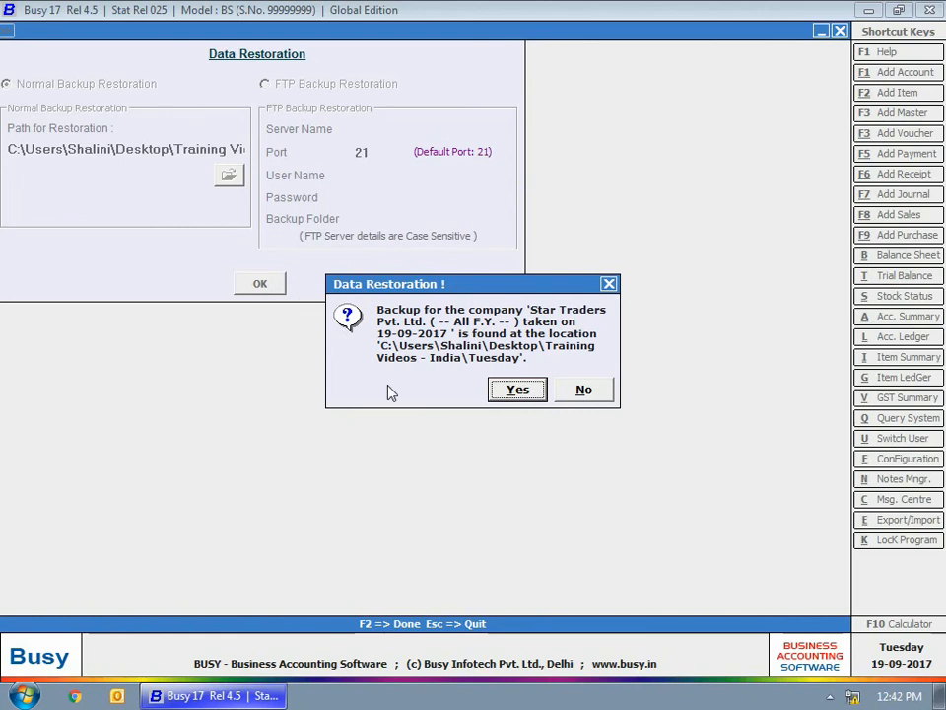
pyautogui.click(520, 393)
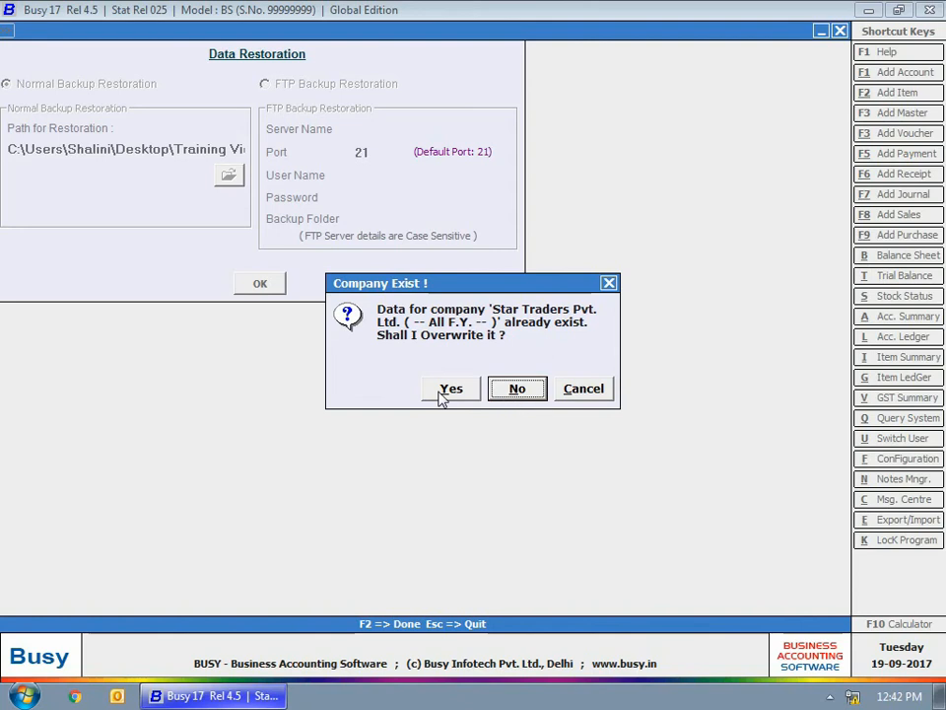
pyautogui.press('Left')
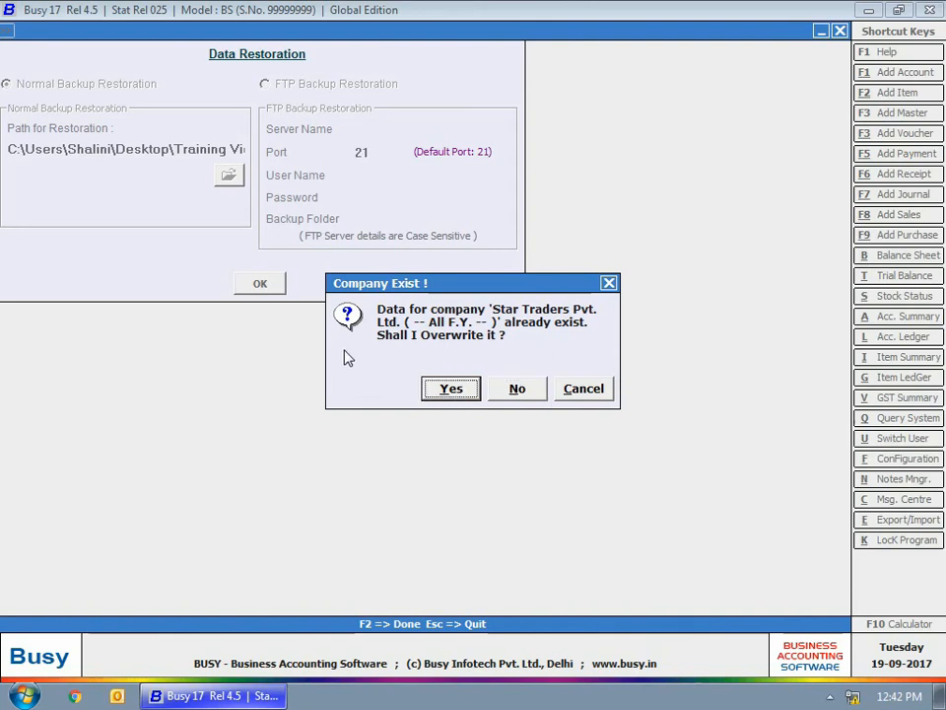
pyautogui.press('Right')
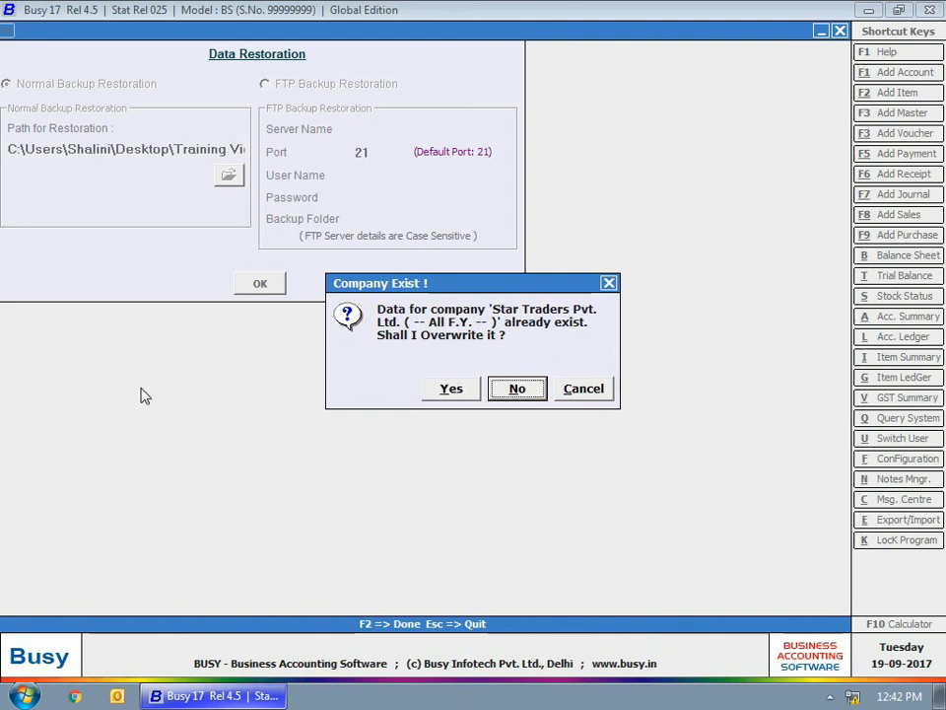
pyautogui.click(514, 387)
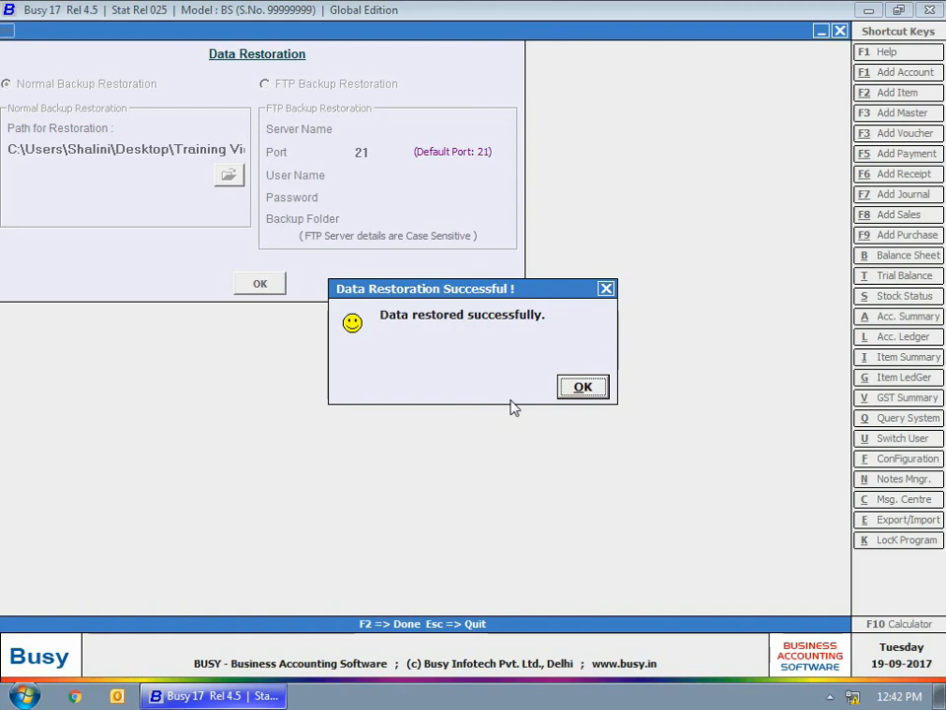
pyautogui.click(592, 385)
pyautogui.press('Escape')
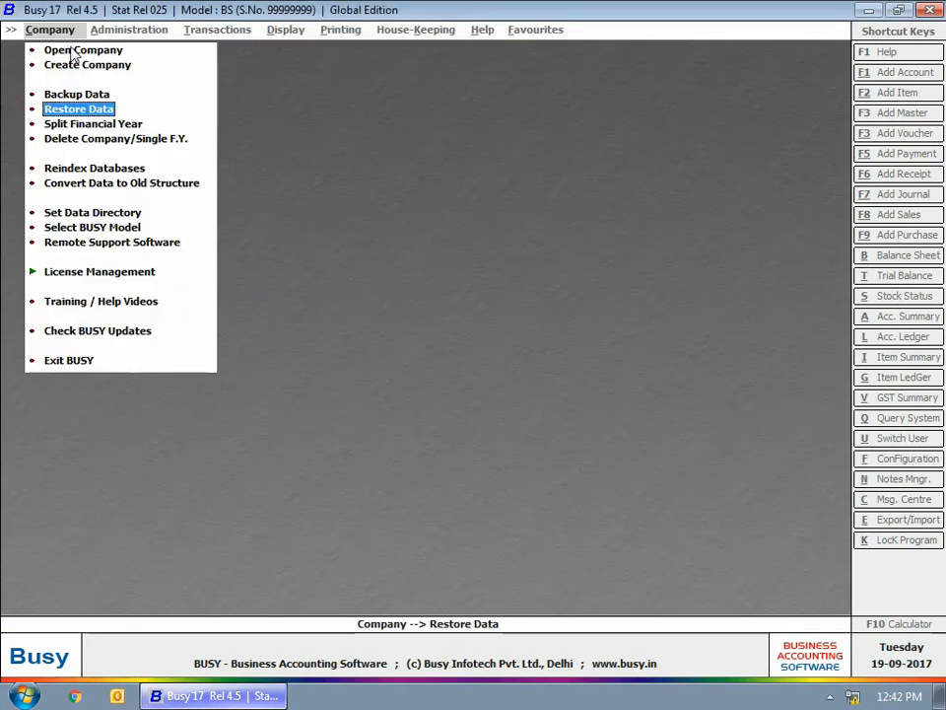
# - Open the company list, check the restored COMP0002 next to COMP0001, then close it
pyautogui.click(74, 50)
pyautogui.click(144, 144)
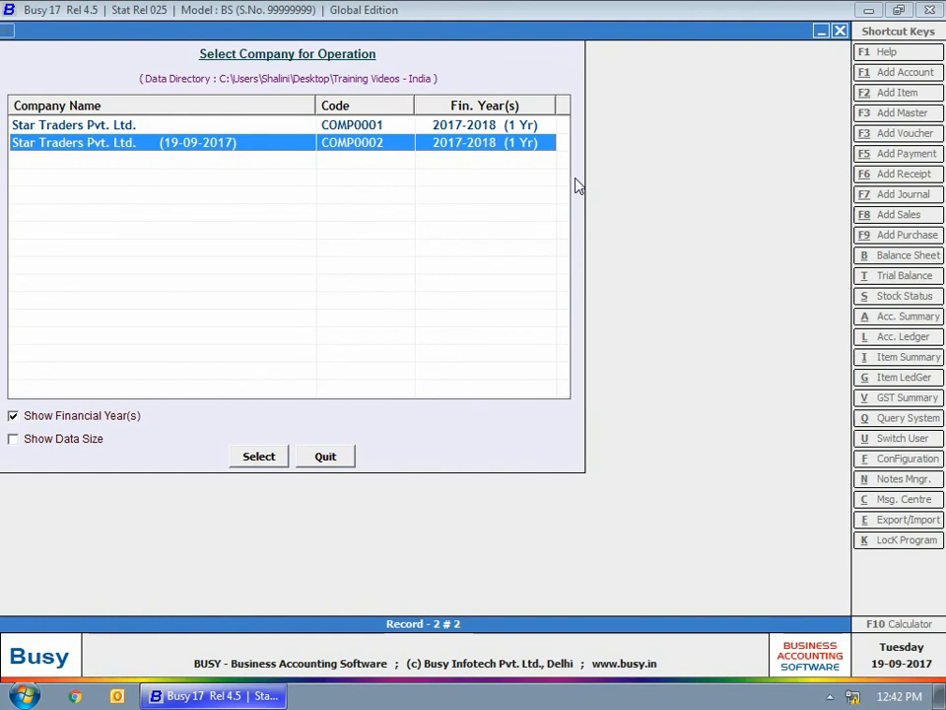
pyautogui.press('Escape')
pyautogui.press('Escape')
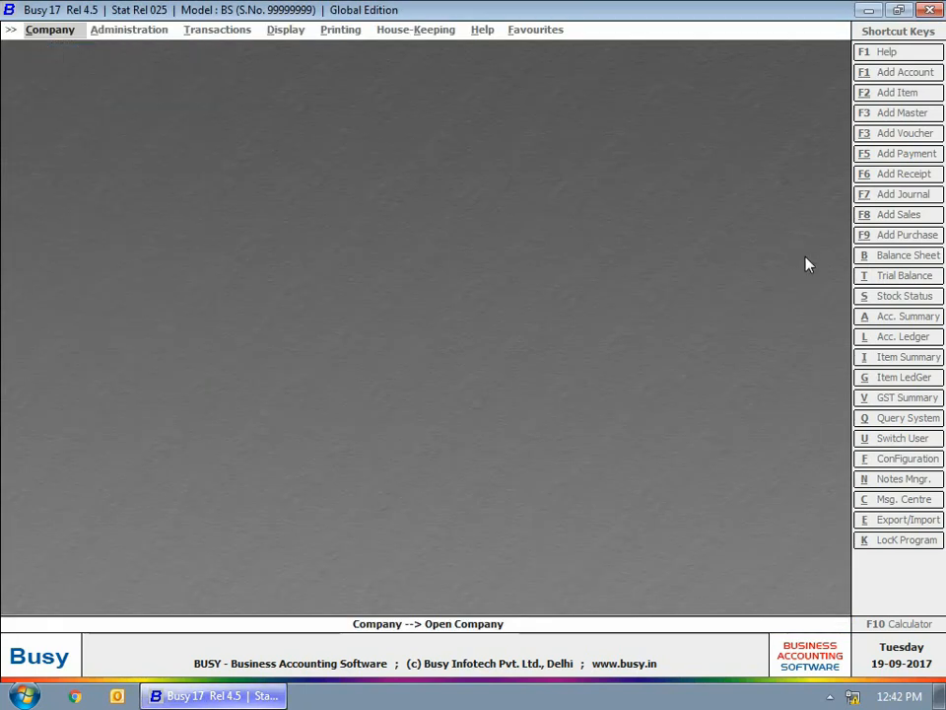